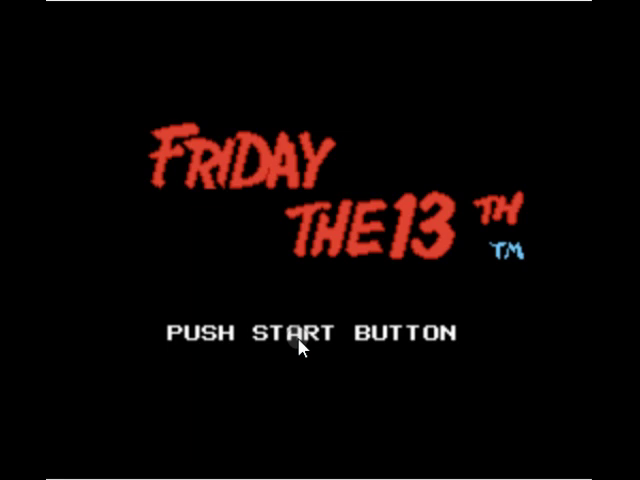
# Let Friday the 13th's attract loop run until the cyan hockey-mask intro appears.
pyautogui.click(300, 346)
# Let the hockey-mask intro finish and loop back to the PUSH START BUTTON title screen.
pyautogui.click(298, 338)
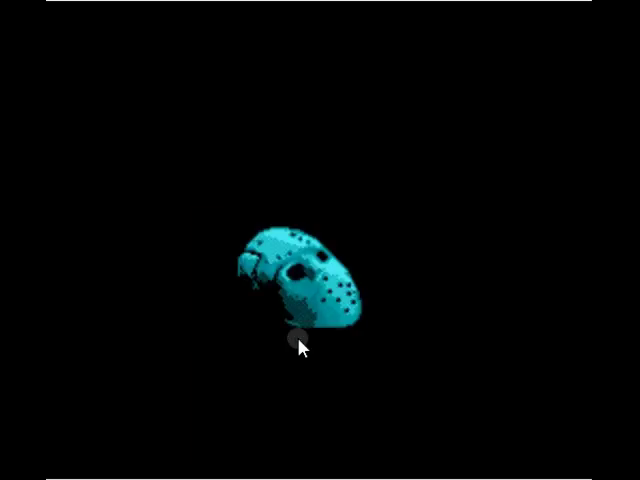